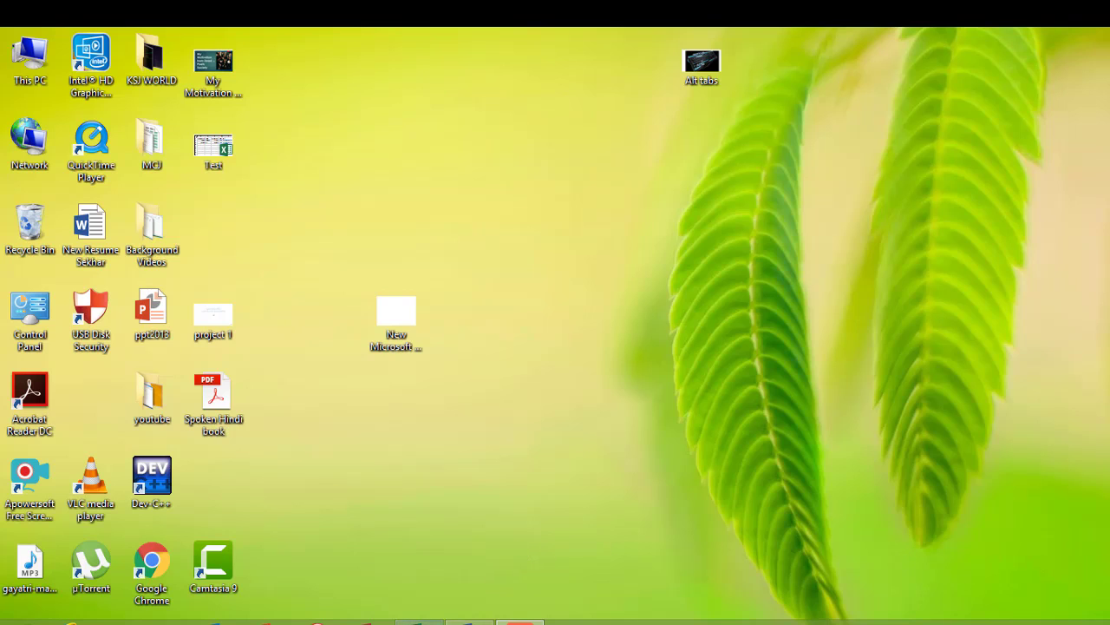
Switch to the Test workbook in Excel and examine the column headers E code/ID, Name, Password and E mail ID.
key("alt+Tab")
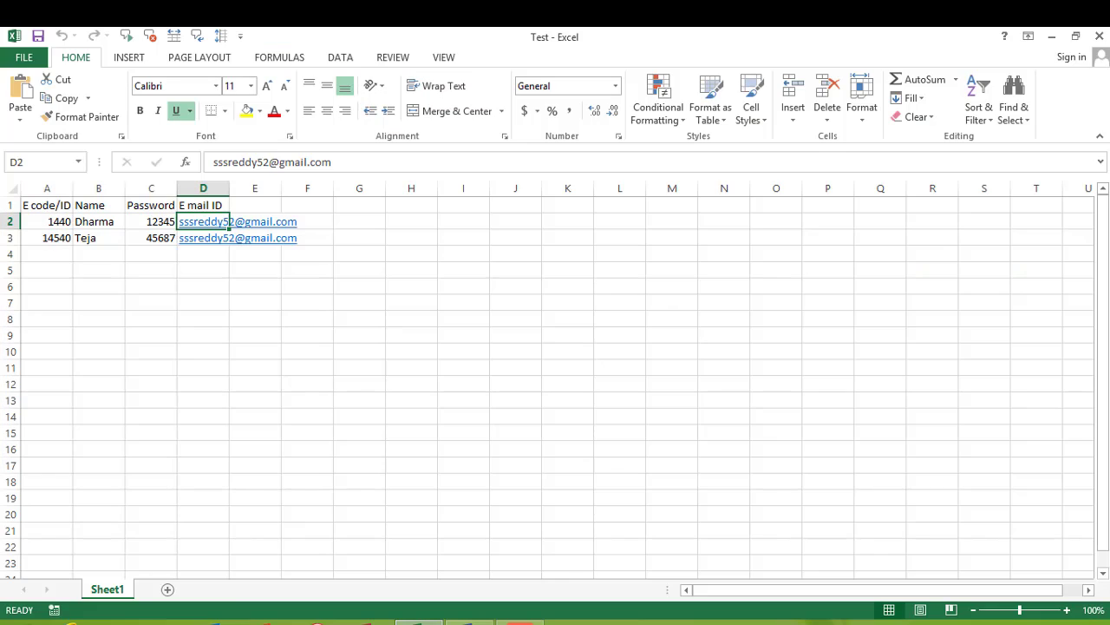
key("Up")
key("Left")
key("Left")
key("Left")
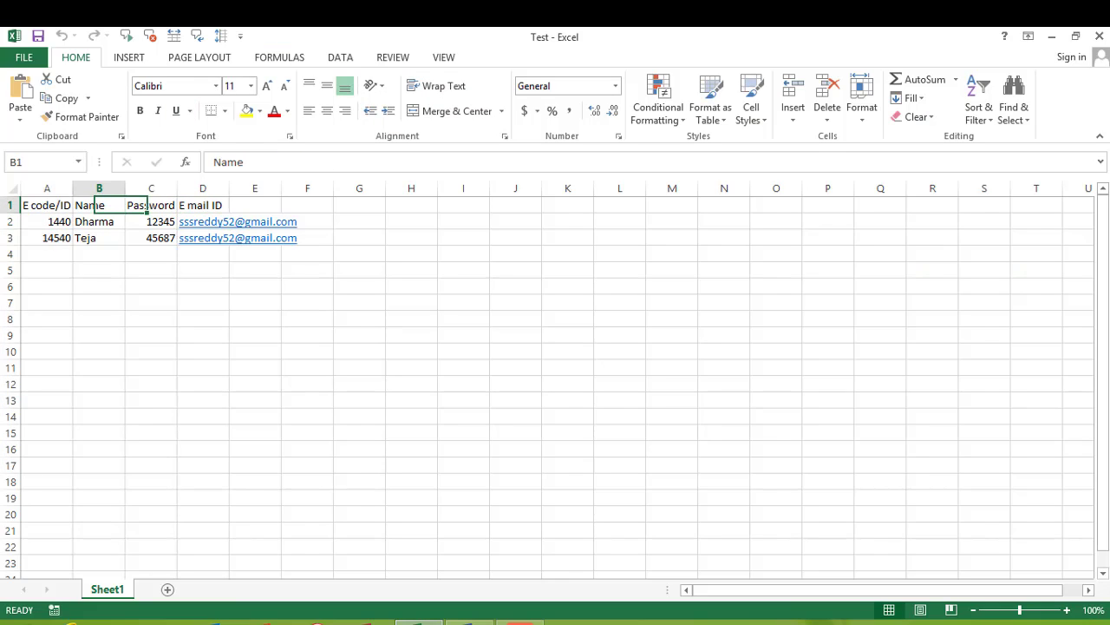
key("Right")
key("Right")
key("Left")
key("Right")
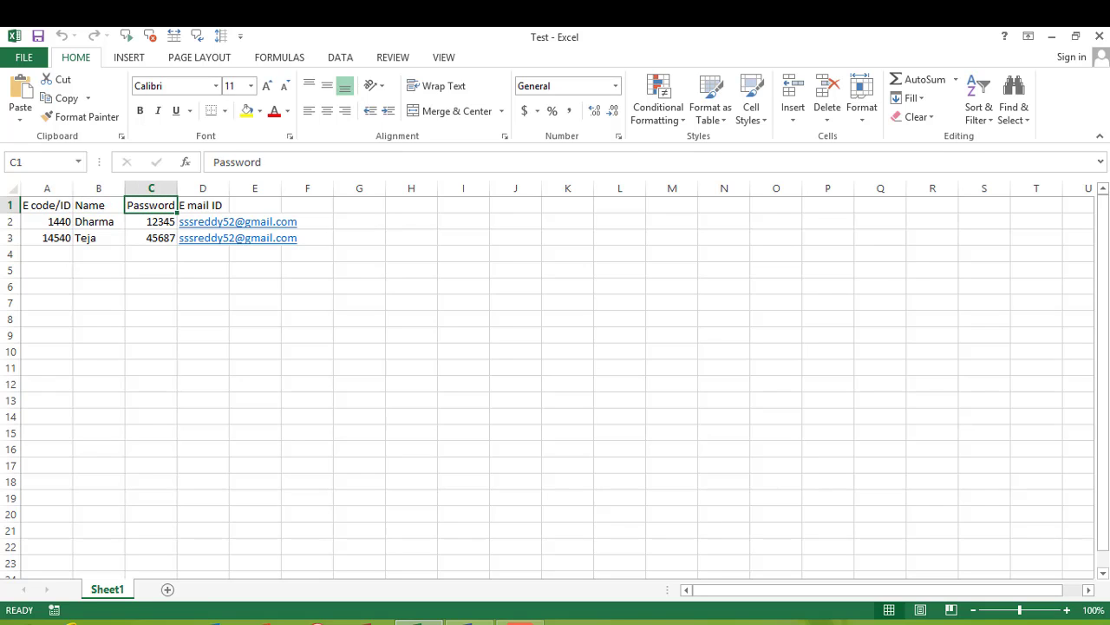
key("Right")
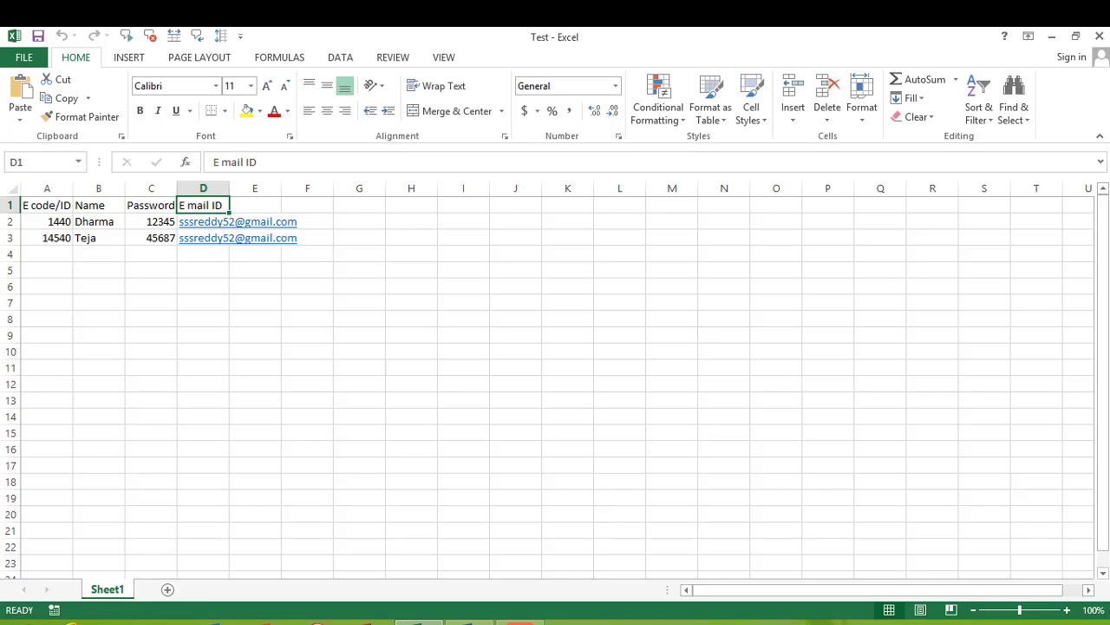
key("Left")
key("Left")
key("Left")
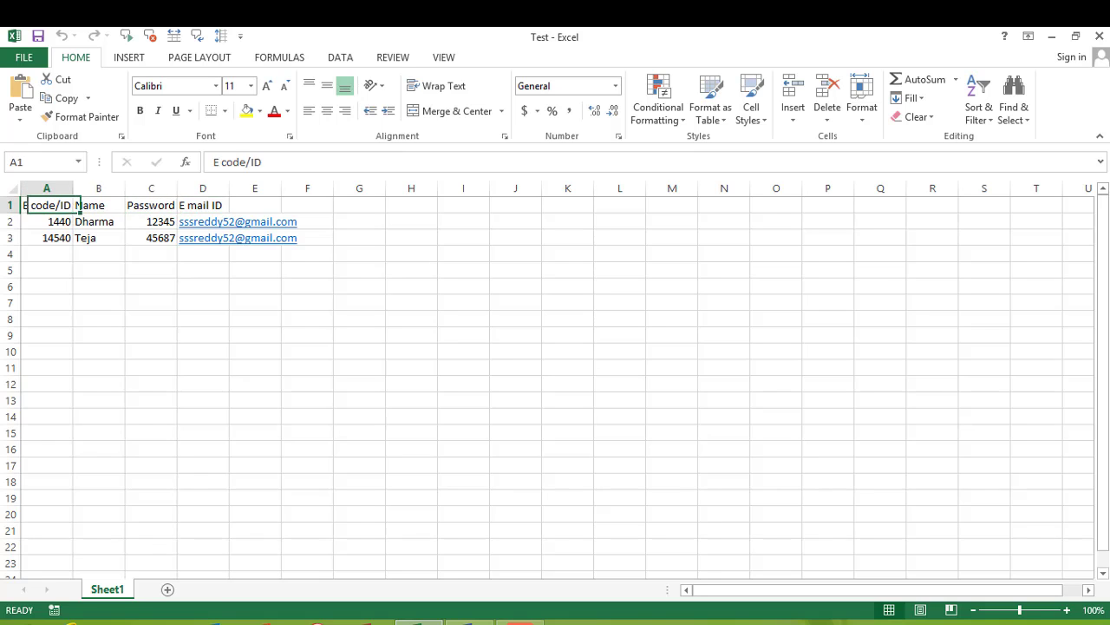
key("Right")
key("Right")
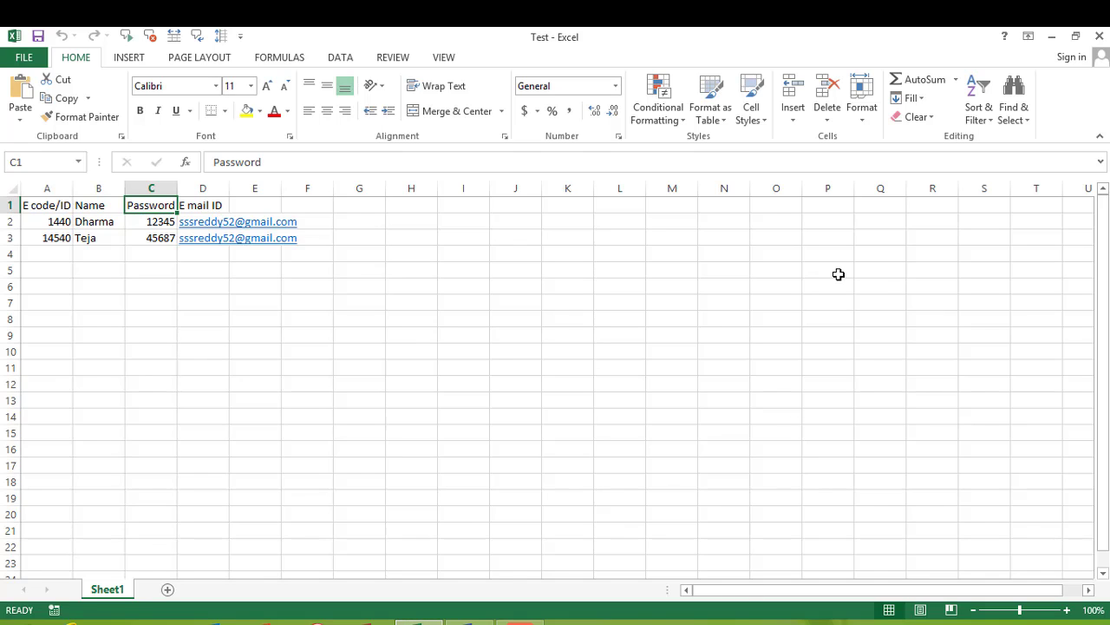
Switch to the blank Word document and start a mail merge for e-mail messages.
left_click(1053, 37)
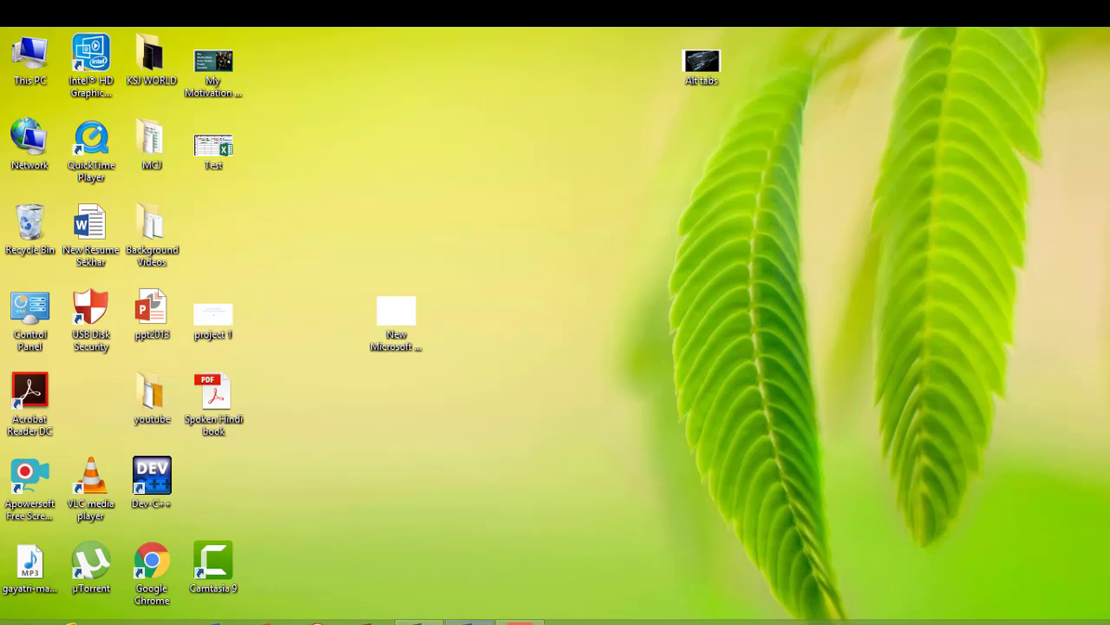
left_click(469, 622)
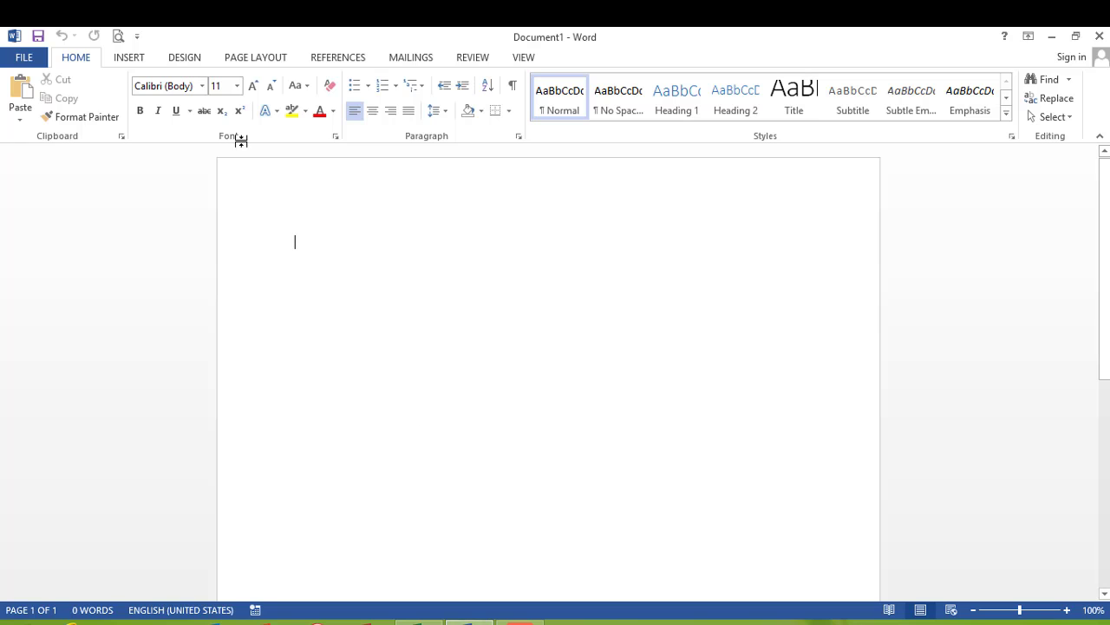
left_click(426, 63)
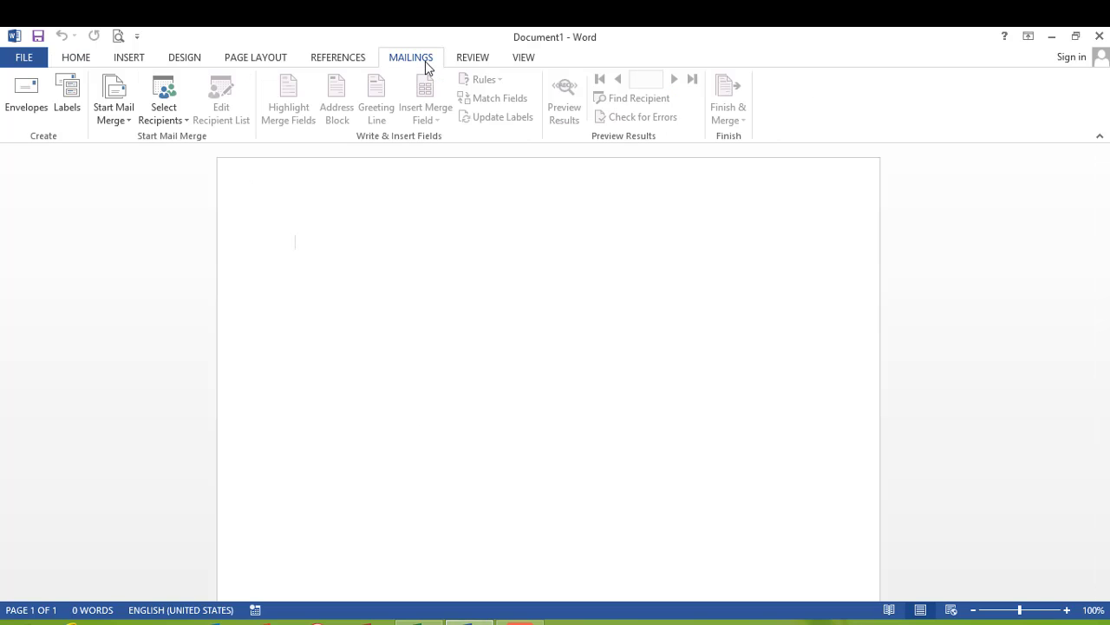
left_click(126, 128)
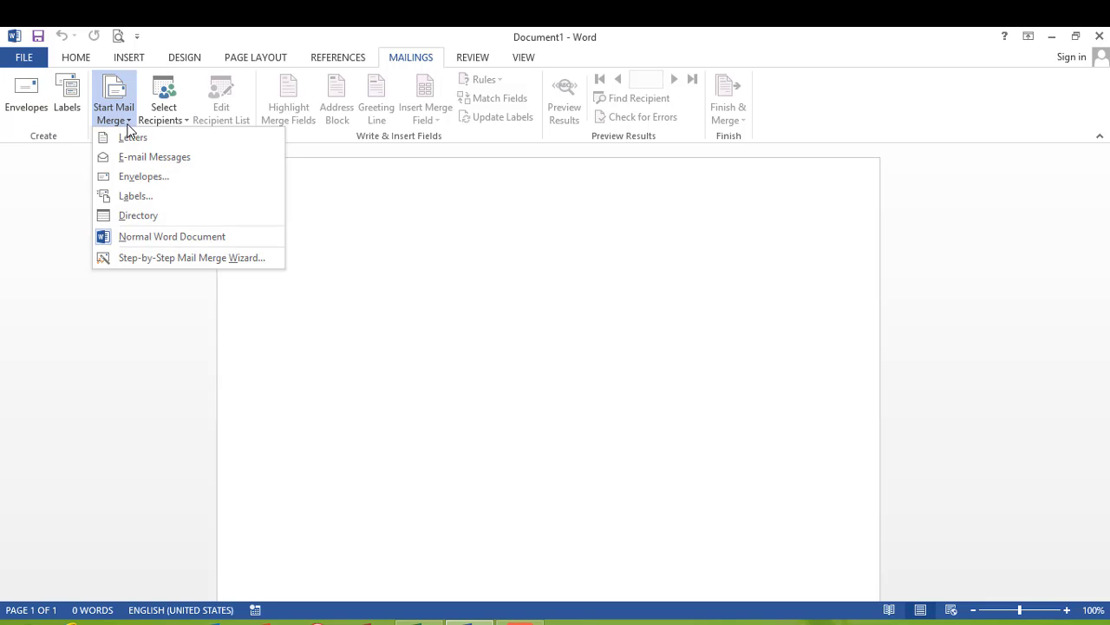
left_click(199, 160)
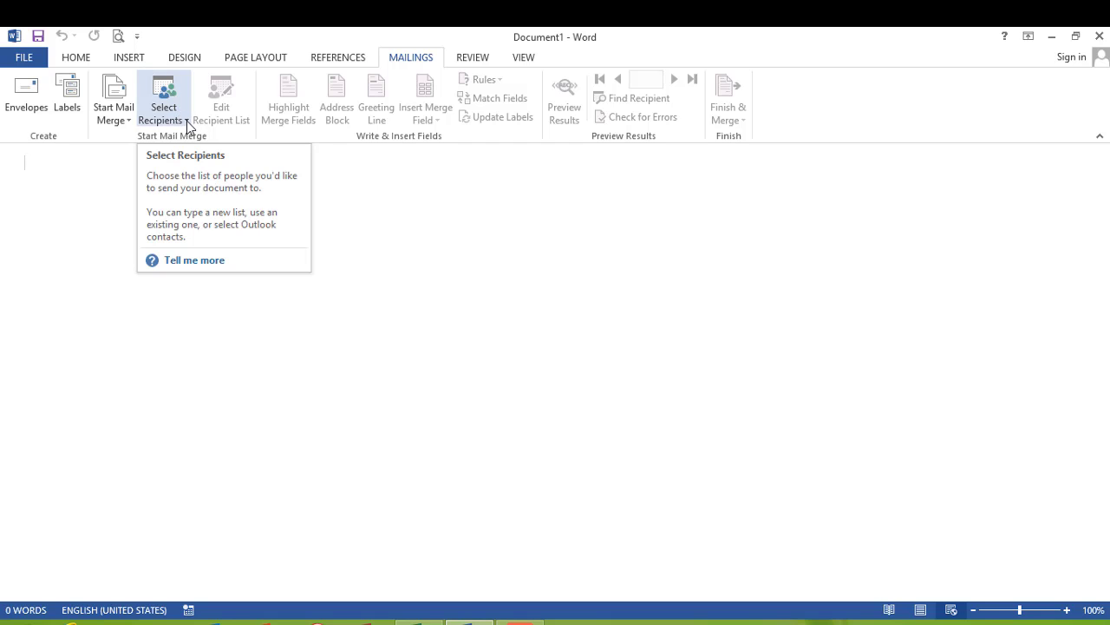
Use the Test workbook on the Desktop as the existing recipient list, taking Sheet1$ with its first row as column headers.
left_click(186, 123)
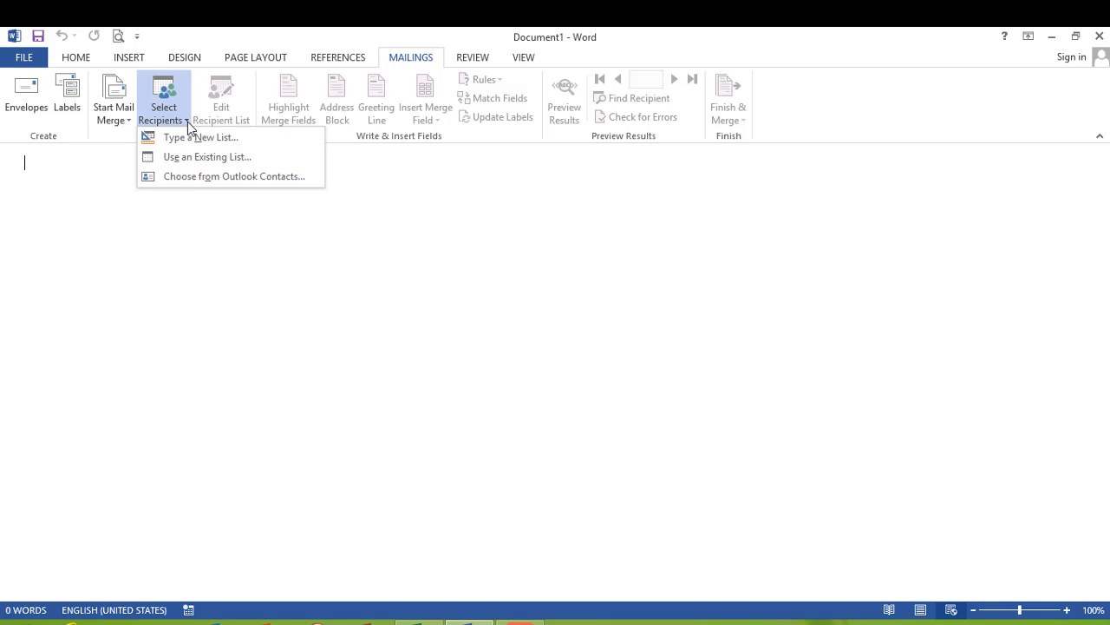
left_click(248, 158)
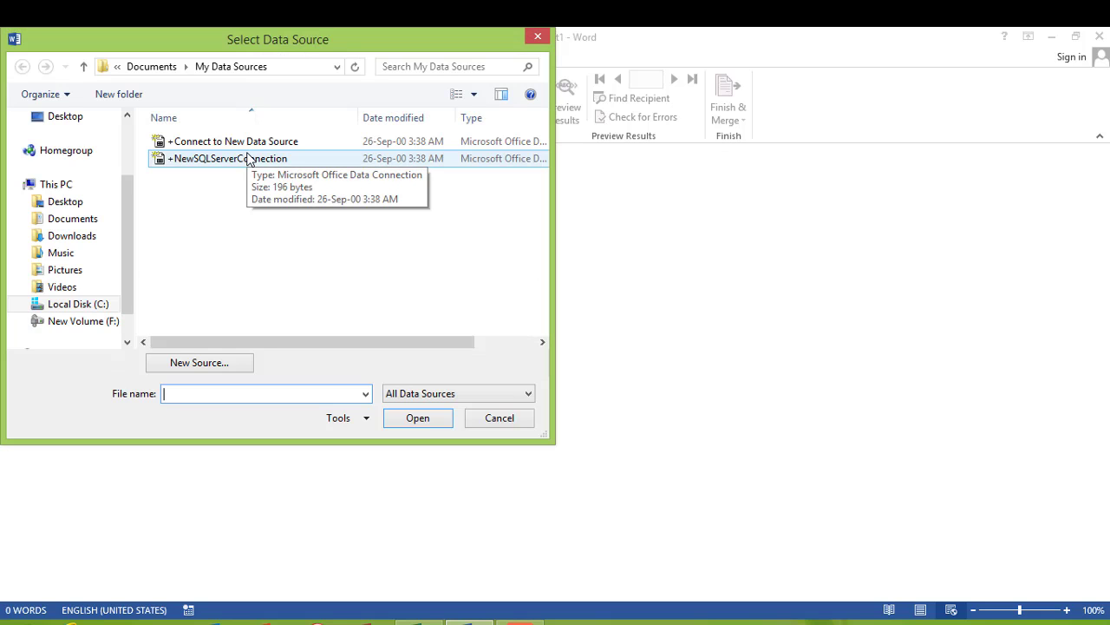
left_click(64, 201)
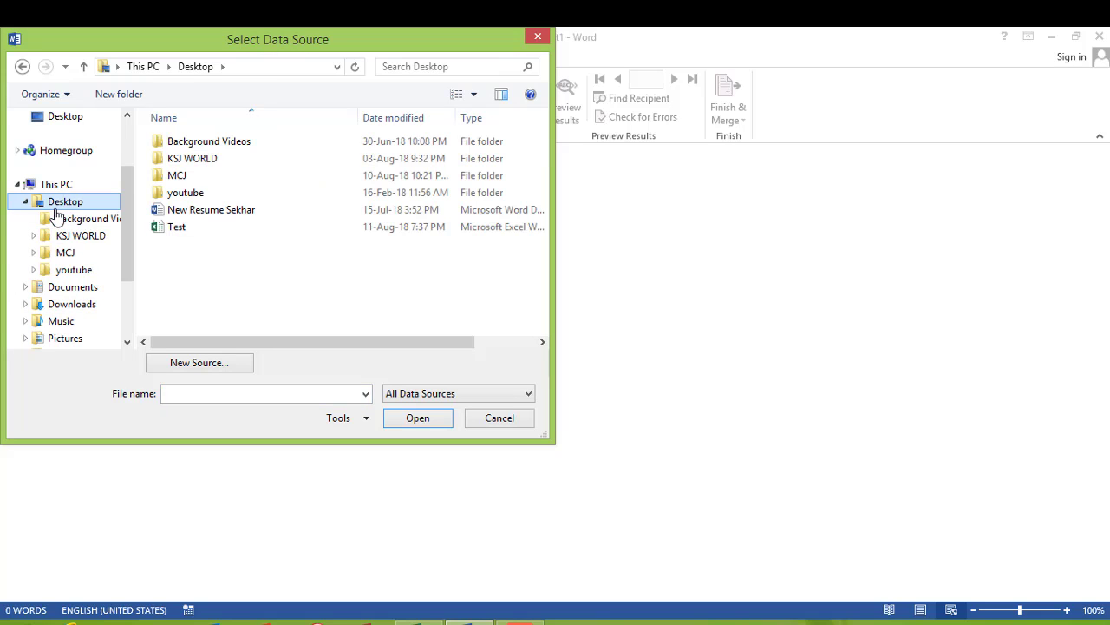
left_click(190, 224)
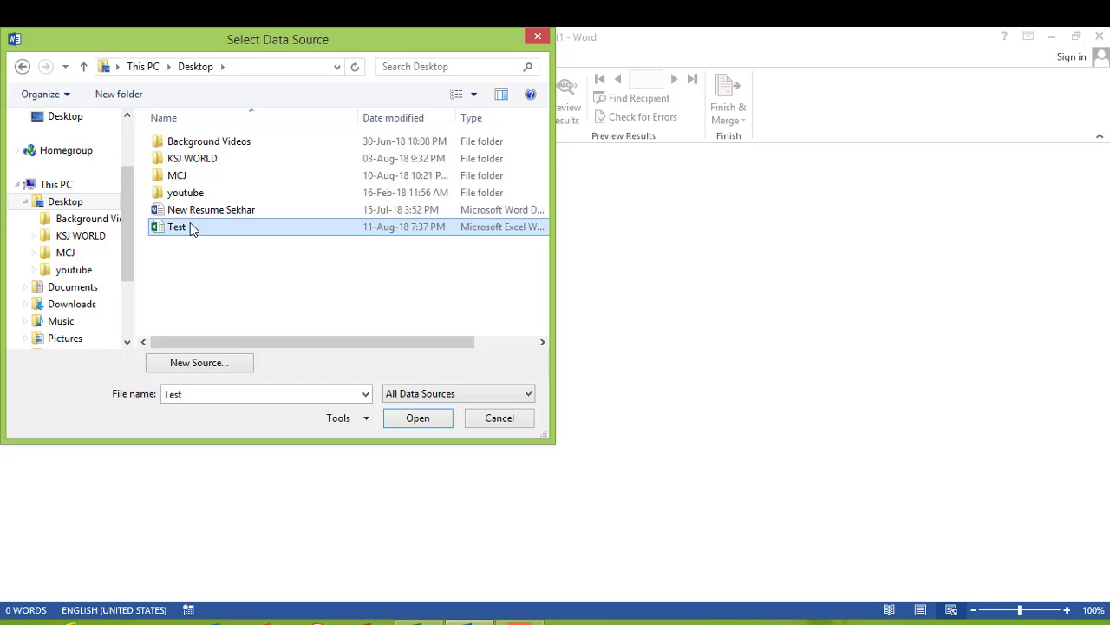
left_click(416, 418)
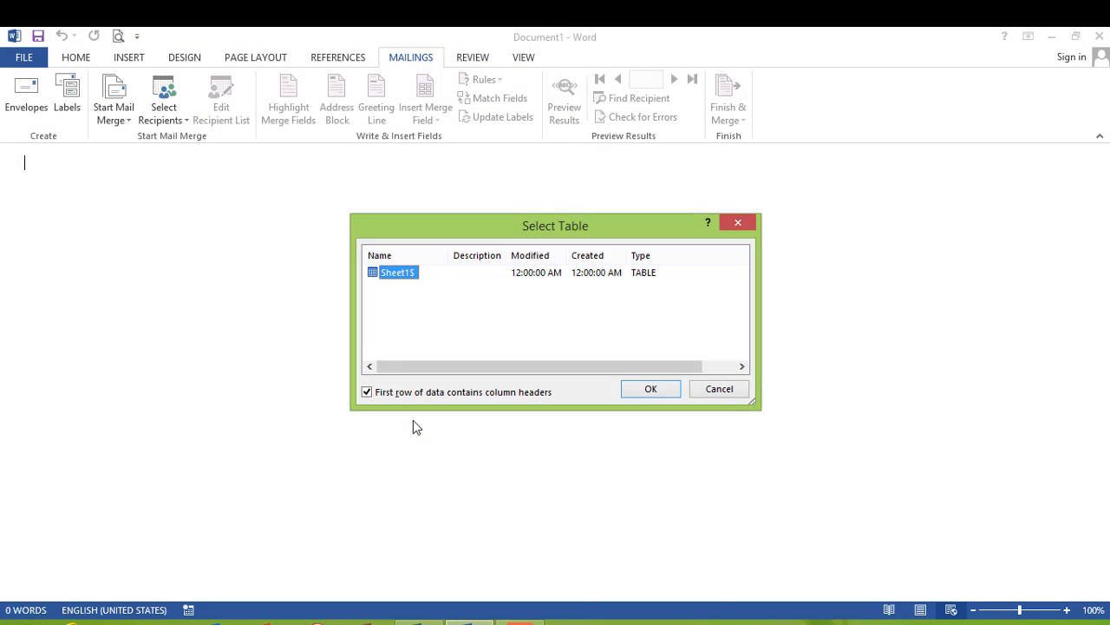
left_click(642, 390)
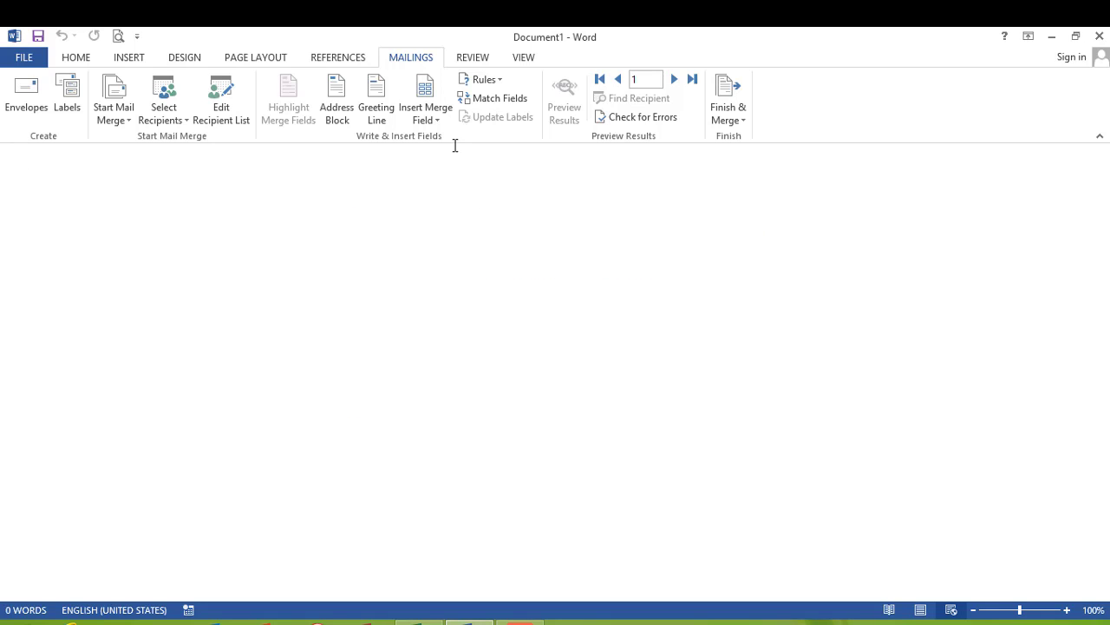
Insert the merge fields E_codeID, Name and Password on separate lines, and add the text "KSJ WORLD" on the line below.
left_click(439, 121)
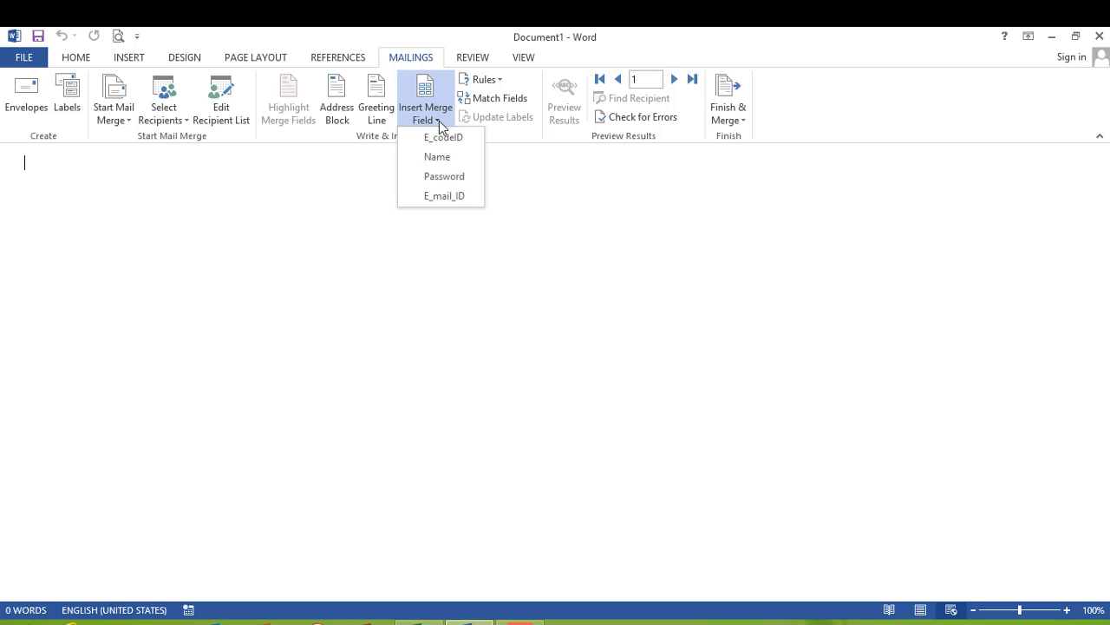
left_click(445, 141)
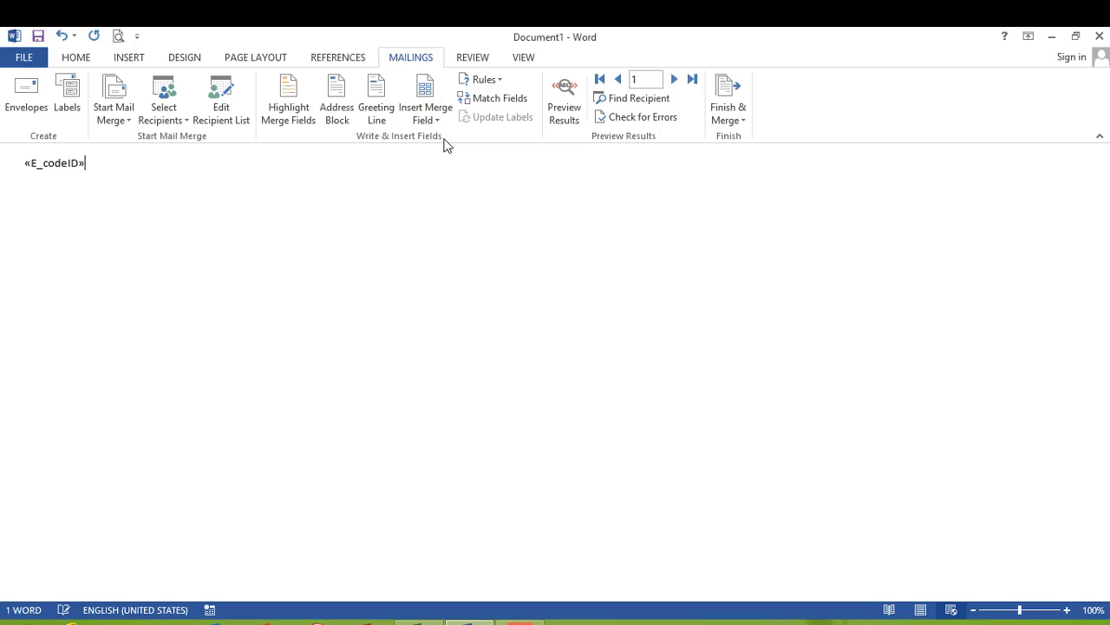
key("Return")
left_click(439, 124)
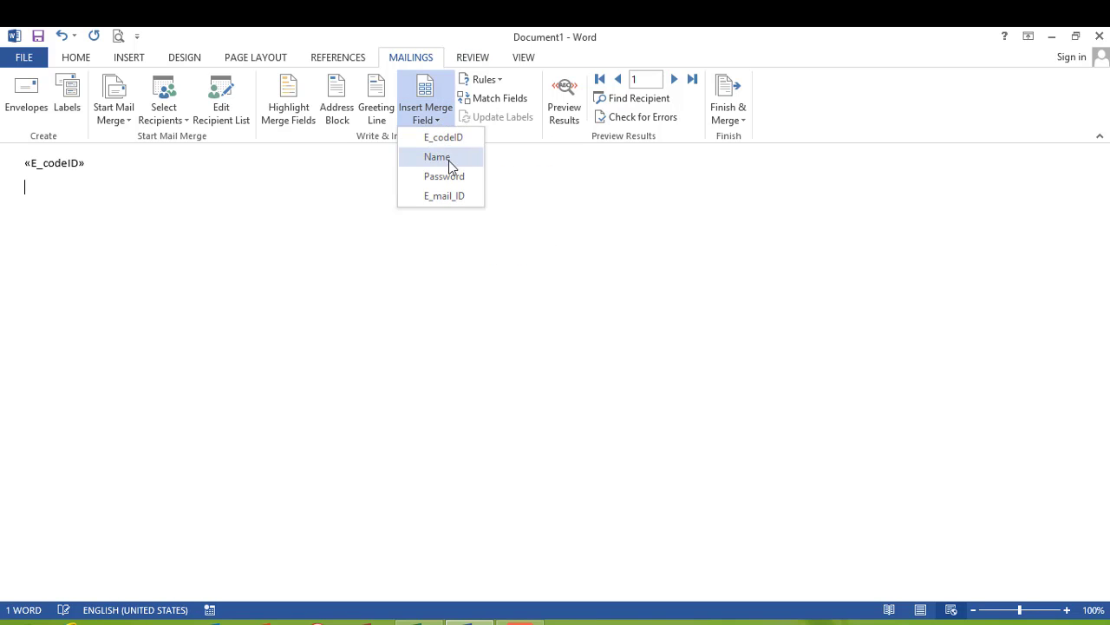
left_click(450, 159)
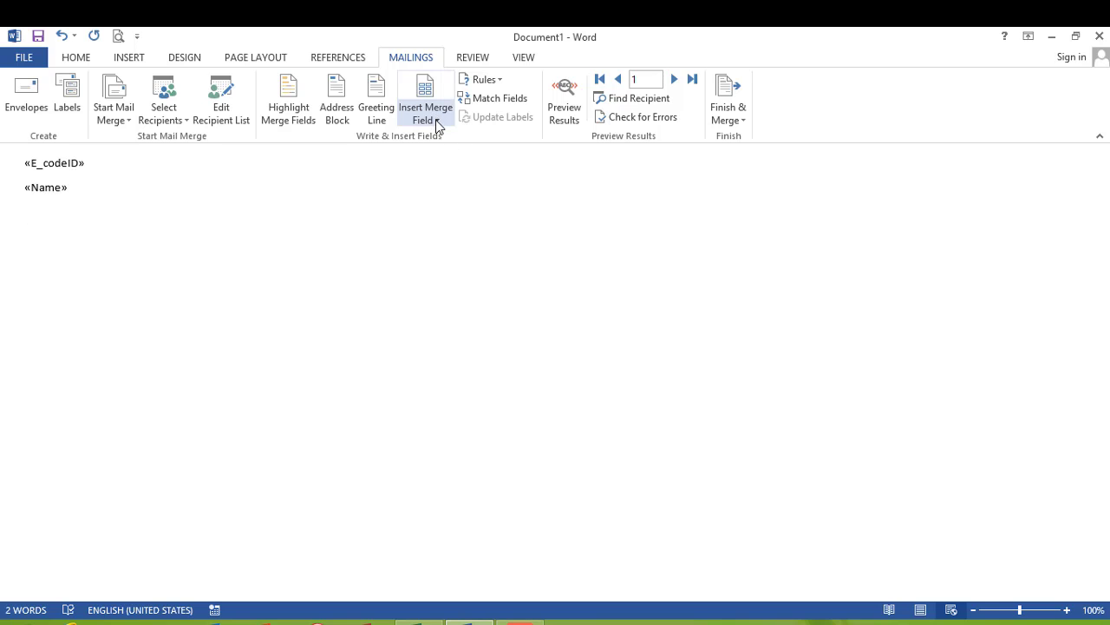
left_click(439, 123)
left_click(457, 177)
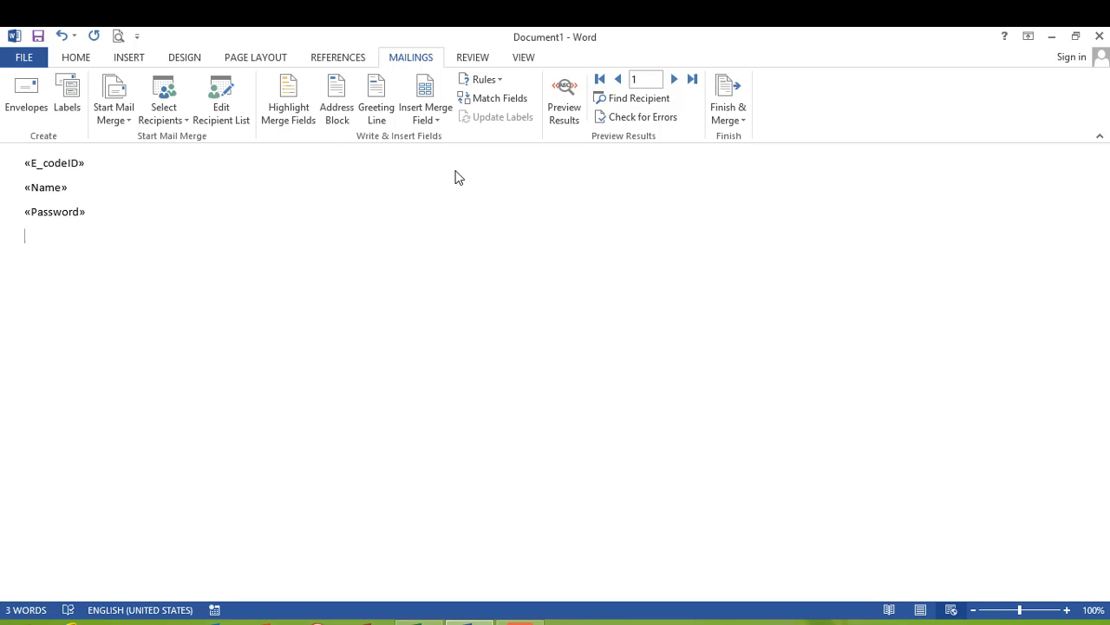
type("KSJ WORLD")
Preview the merged results and check the message for both recipient records.
left_click(674, 81)
left_click(553, 111)
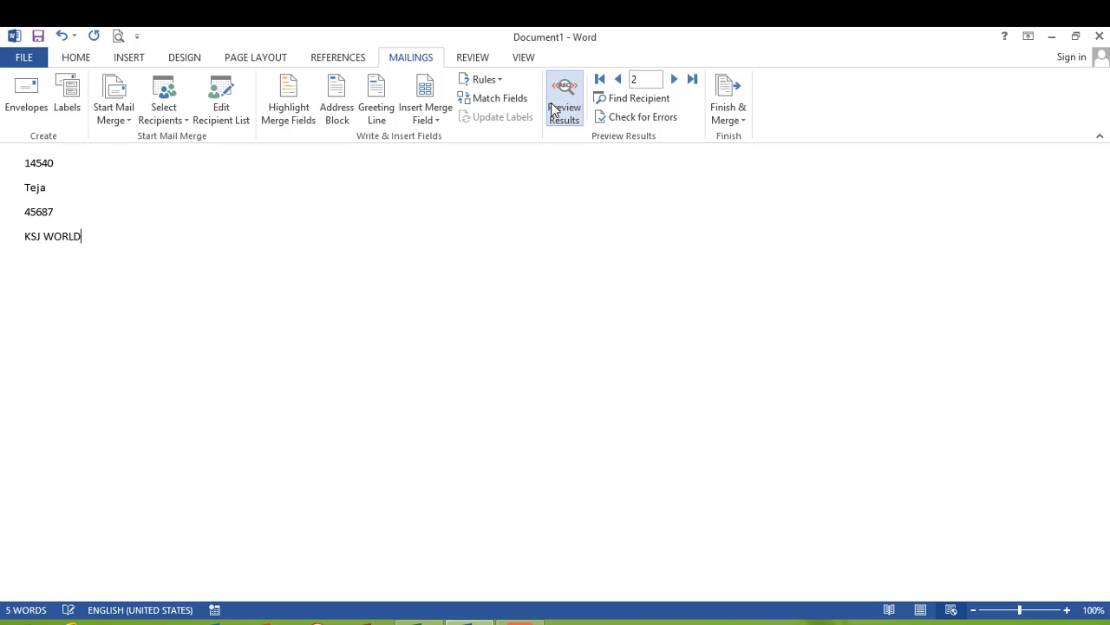
left_click(616, 83)
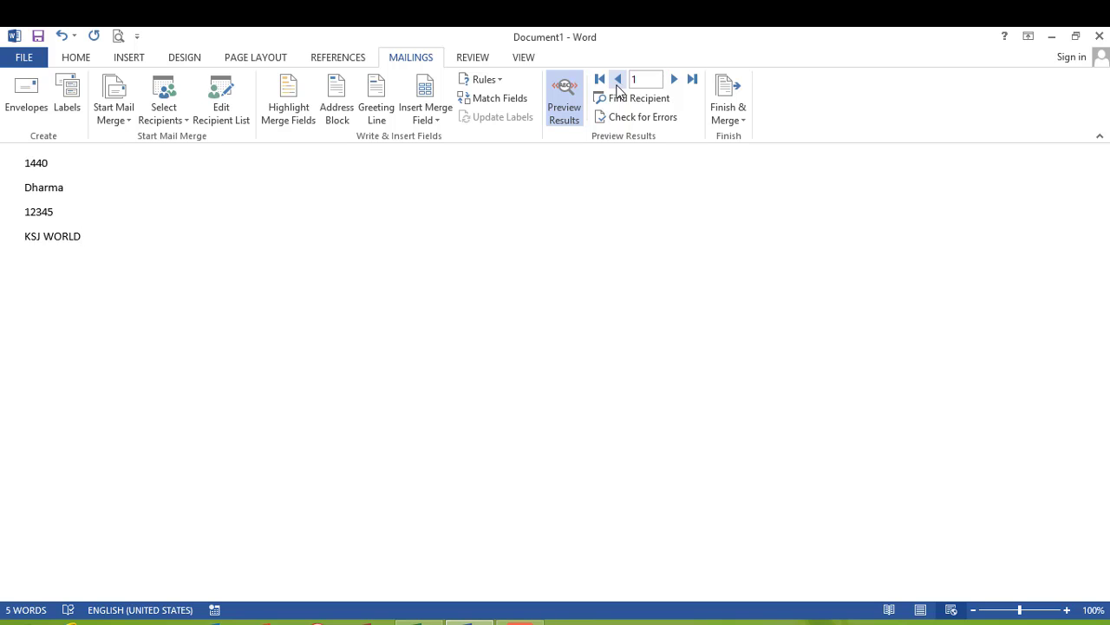
left_click(674, 80)
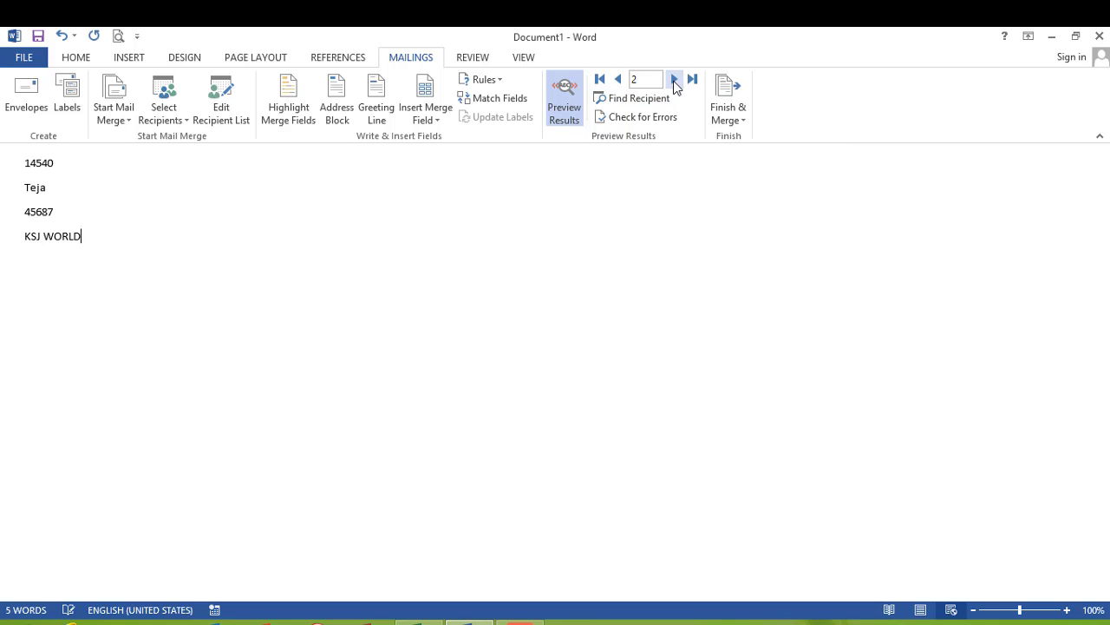
Set up the merge to e-mail with E_mail_ID as the recipient field and "Portel Login Info" as the subject line.
left_click(742, 121)
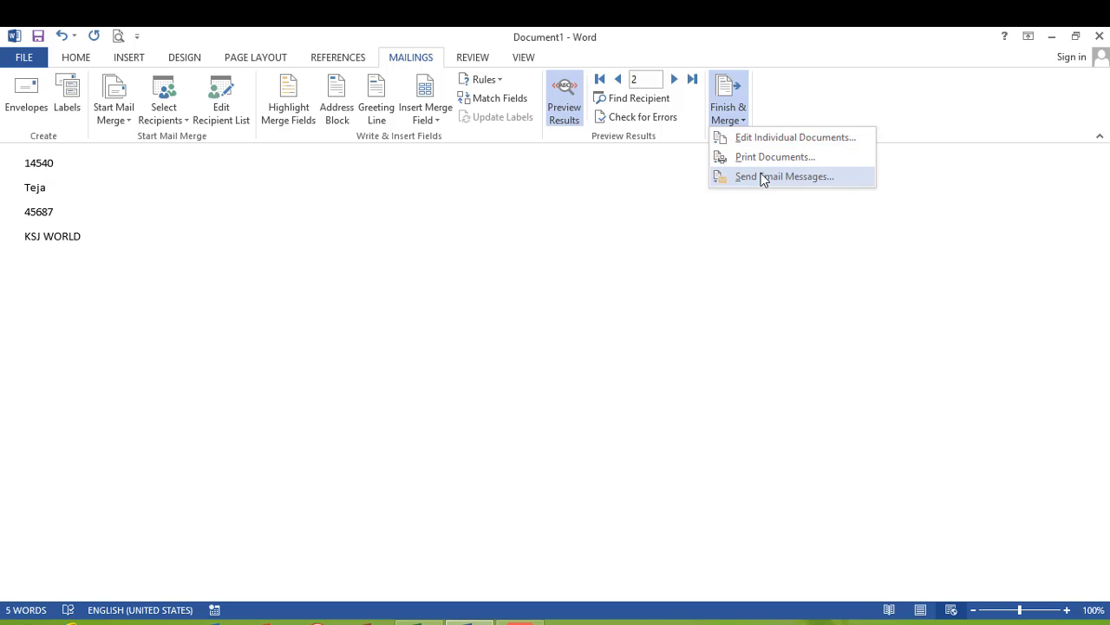
left_click(838, 183)
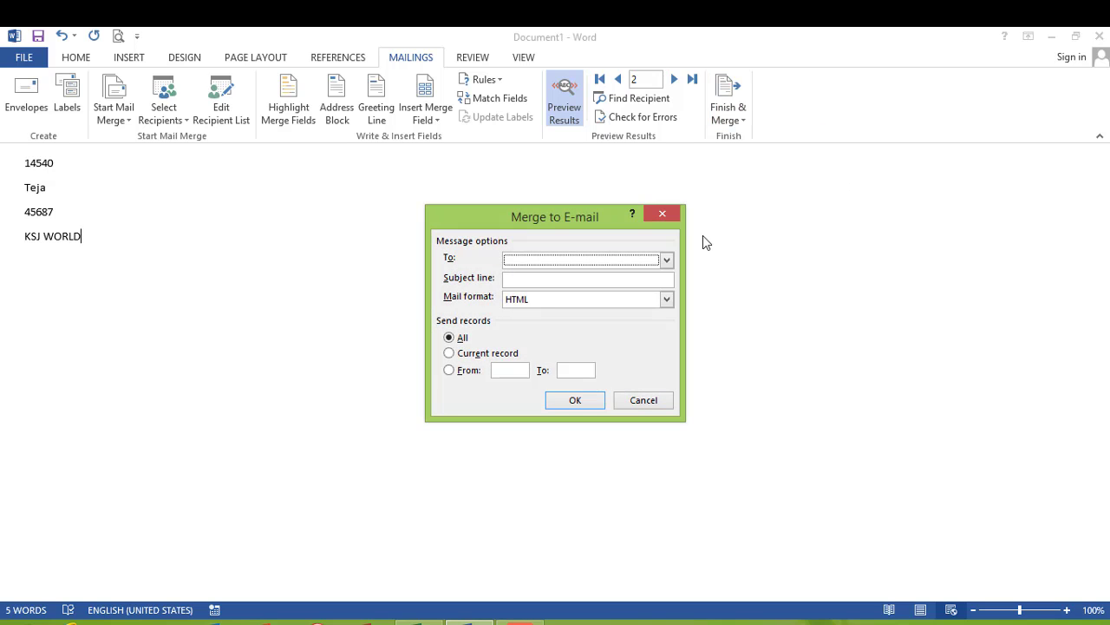
left_click(669, 260)
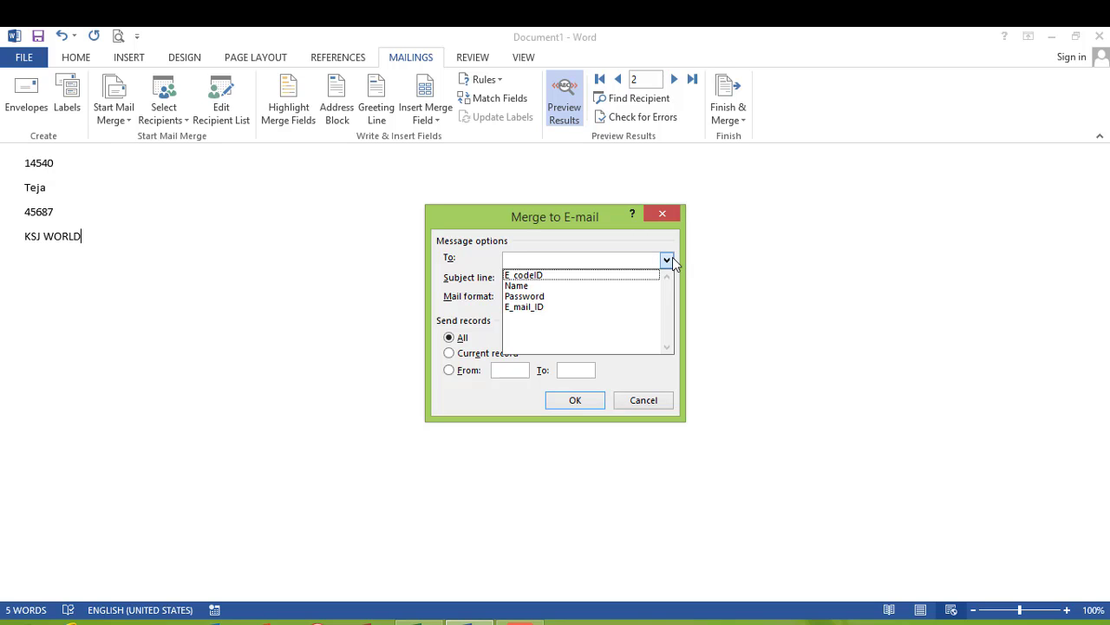
left_click(629, 307)
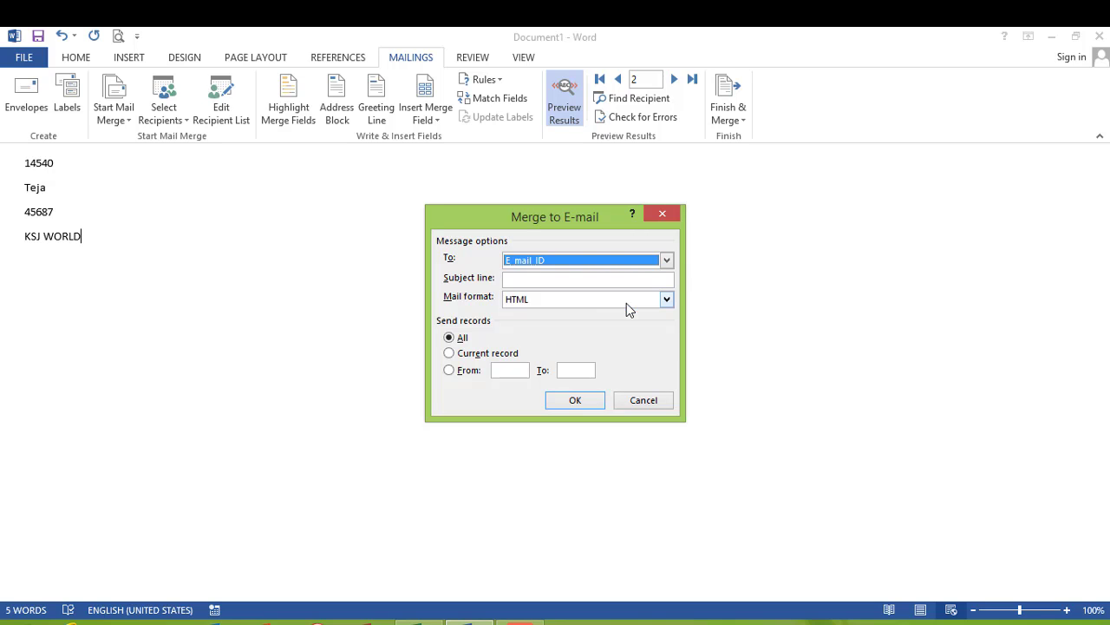
left_click(576, 281)
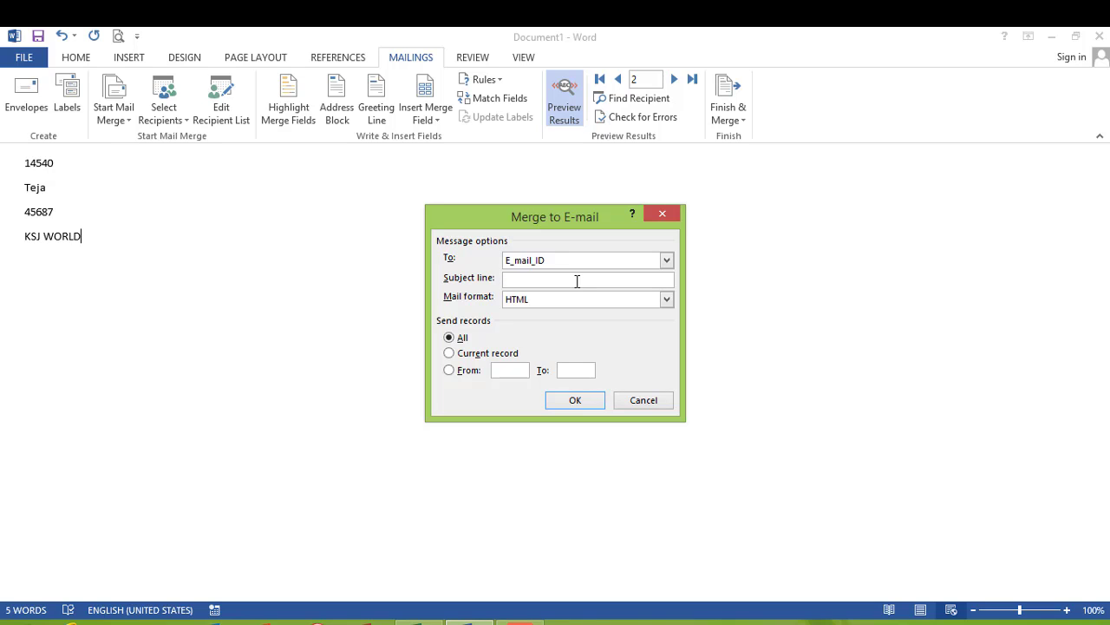
type("Portel Login Info")
Send the merged e-mails for all records and sign in to the Outlook account with the account password.
left_click(581, 402)
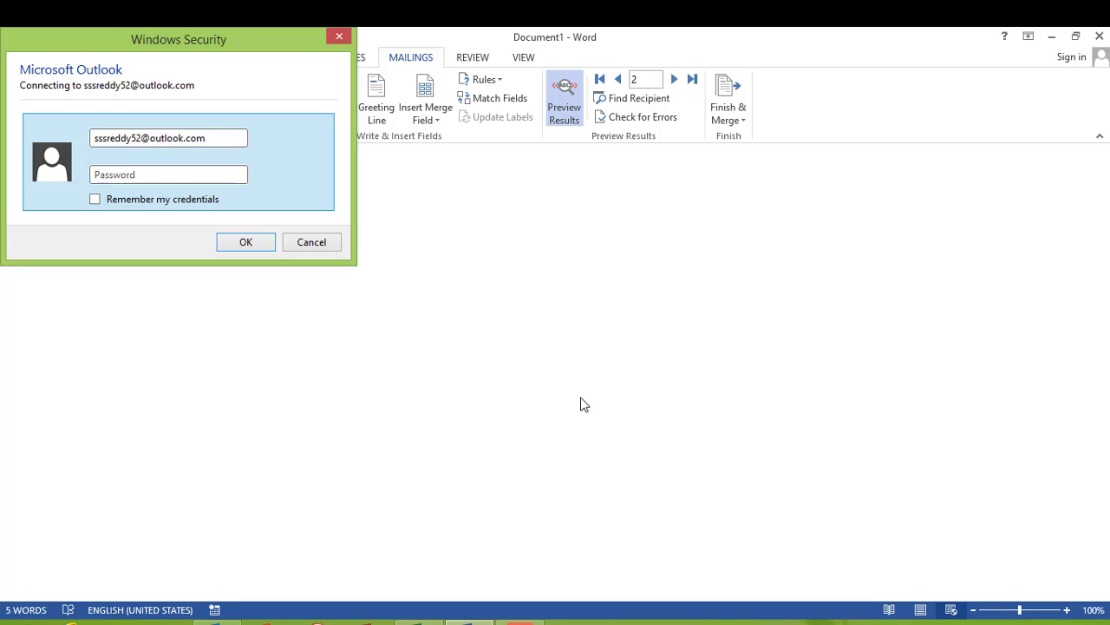
type("••••••••••")
left_click(243, 246)
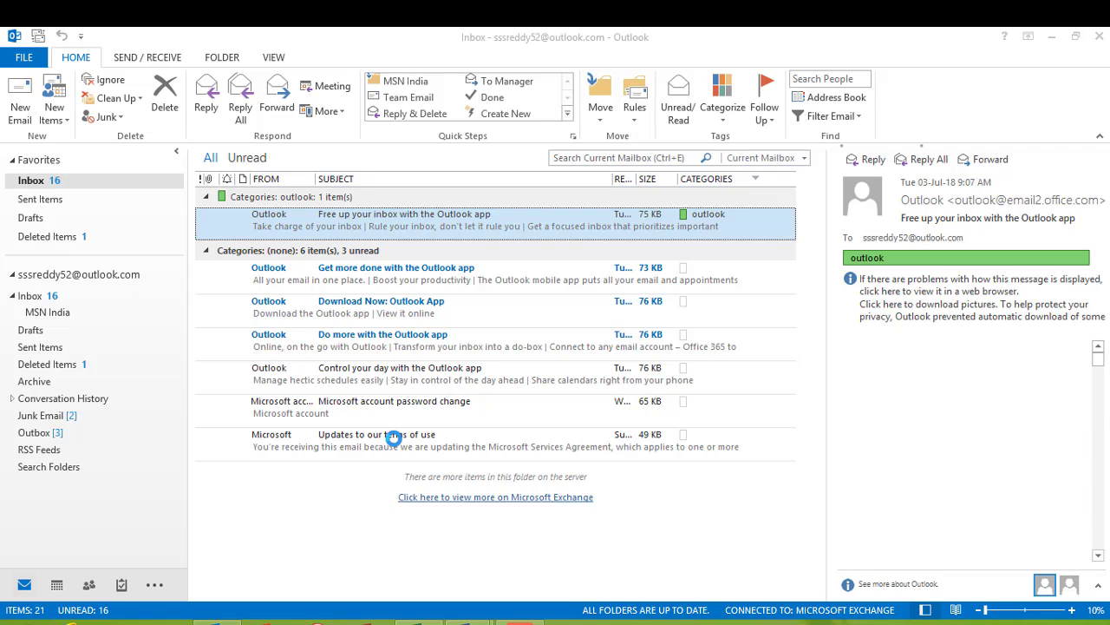
Send and receive all folders in Outlook, and open the Sent Items folder to check the merged messages.
left_click(145, 58)
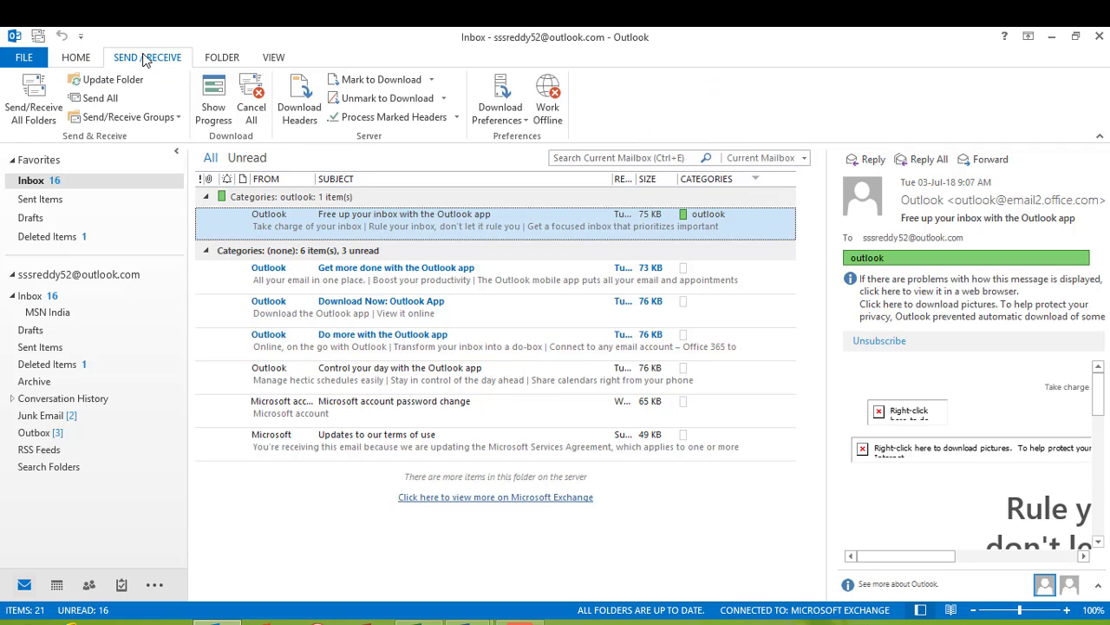
left_click(14, 116)
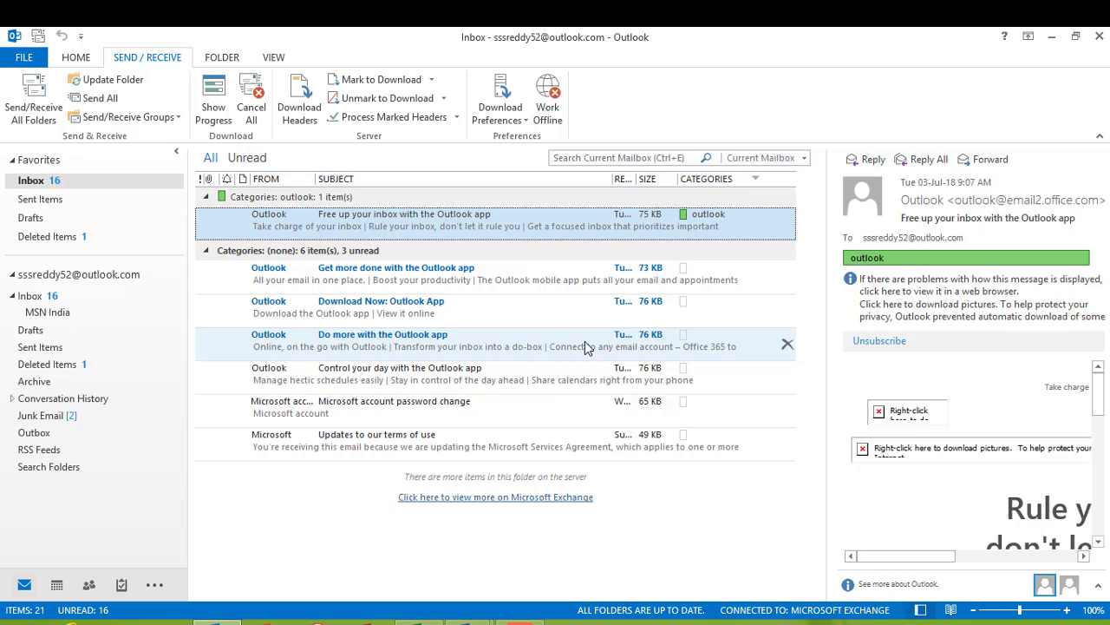
left_click(100, 203)
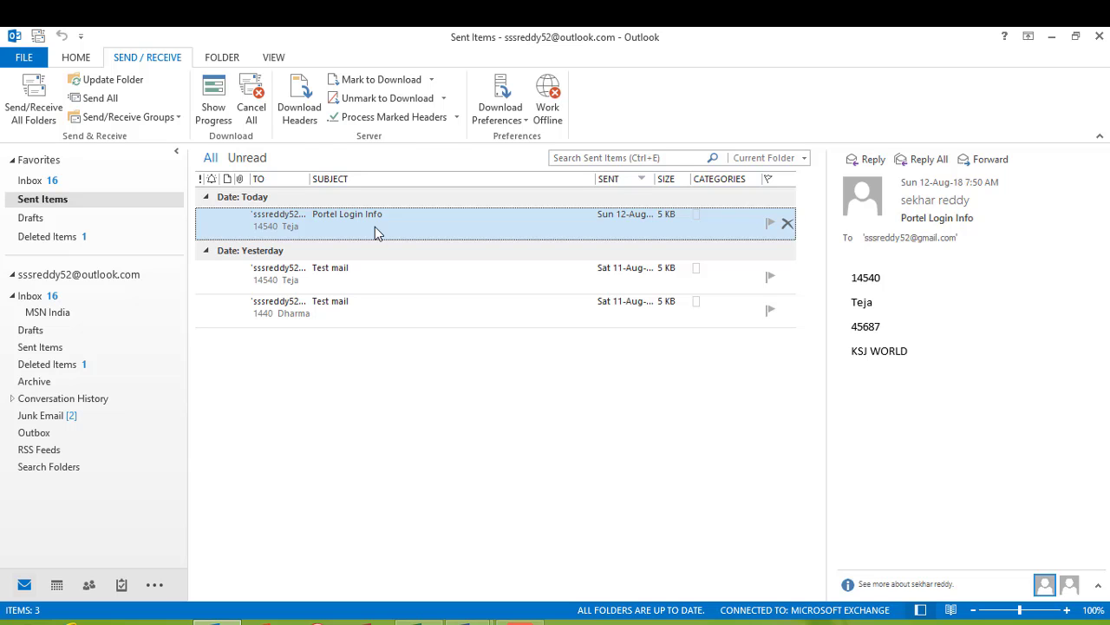
Check the two sent "Test mail" messages, opening and closing the upper one, and view the sent "Portel Login Info" message.
left_click(354, 275)
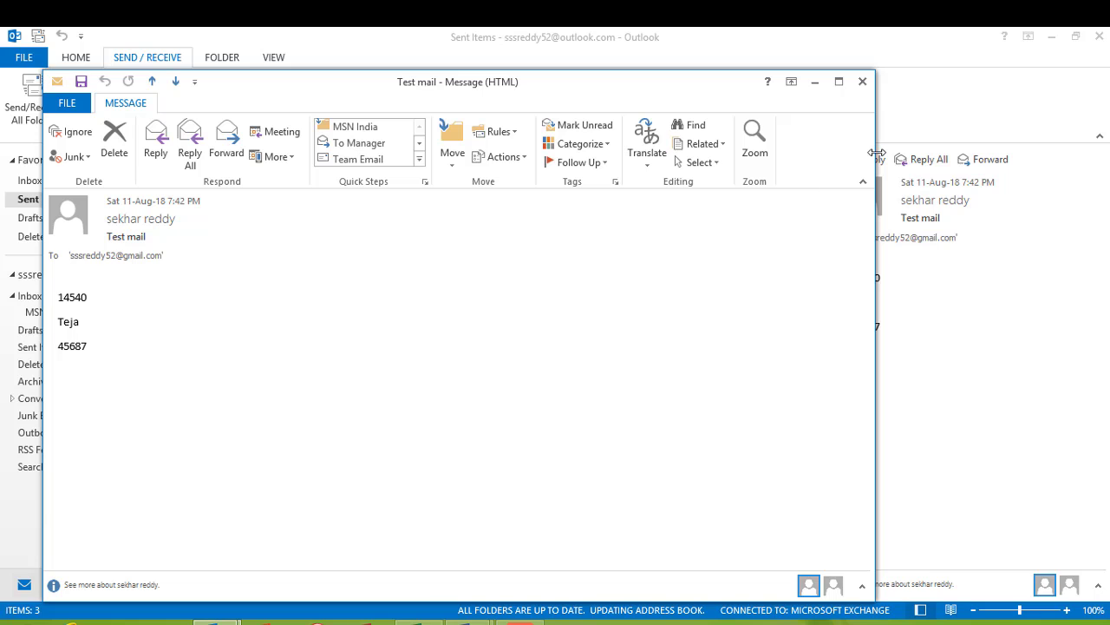
left_click(863, 82)
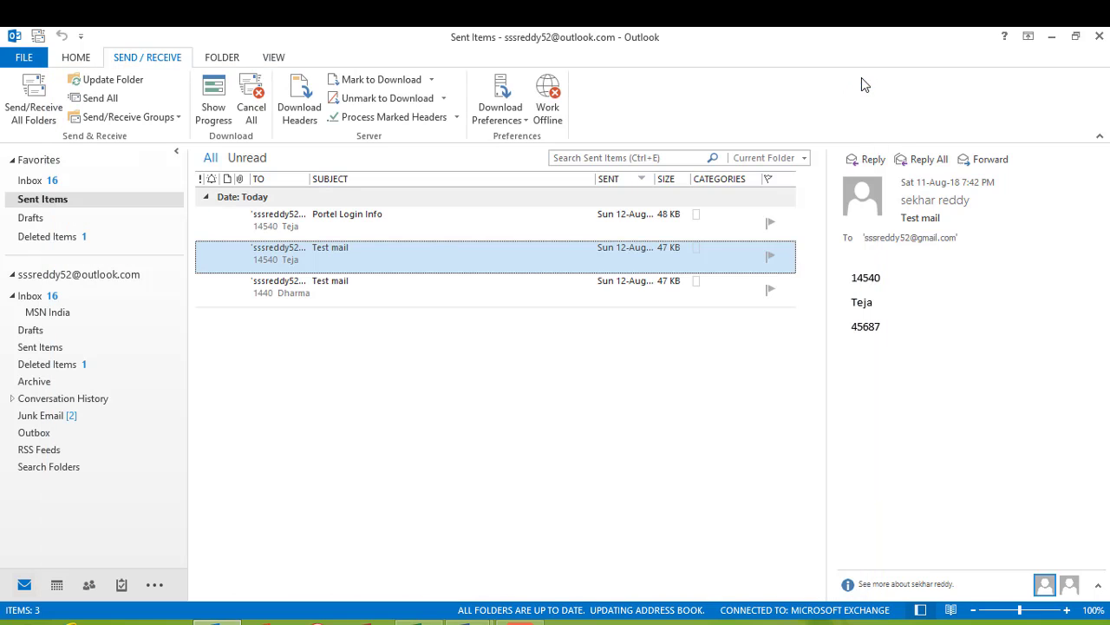
left_click(429, 292)
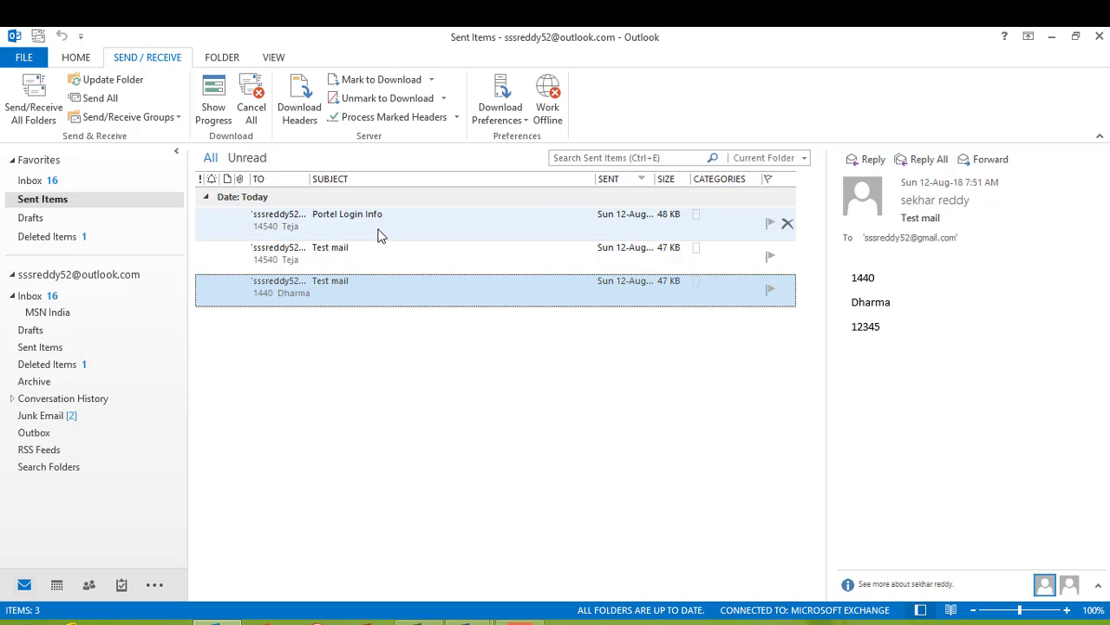
left_click(378, 234)
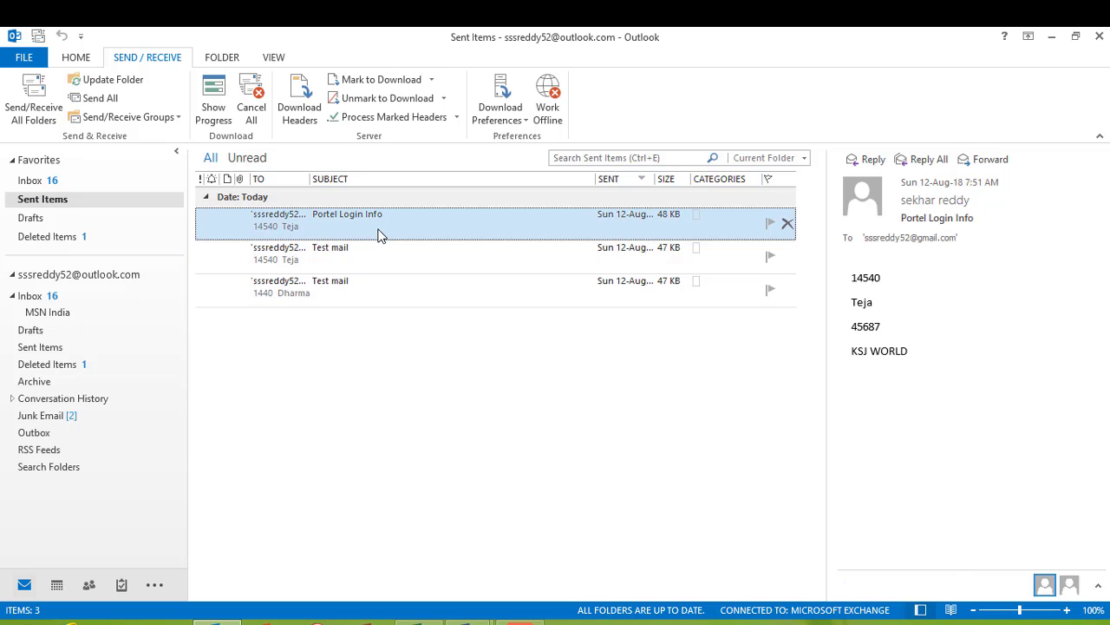
Send and receive all folders again, and open the sent "Portel Login Info" message to check its contents before closing it.
left_click(48, 102)
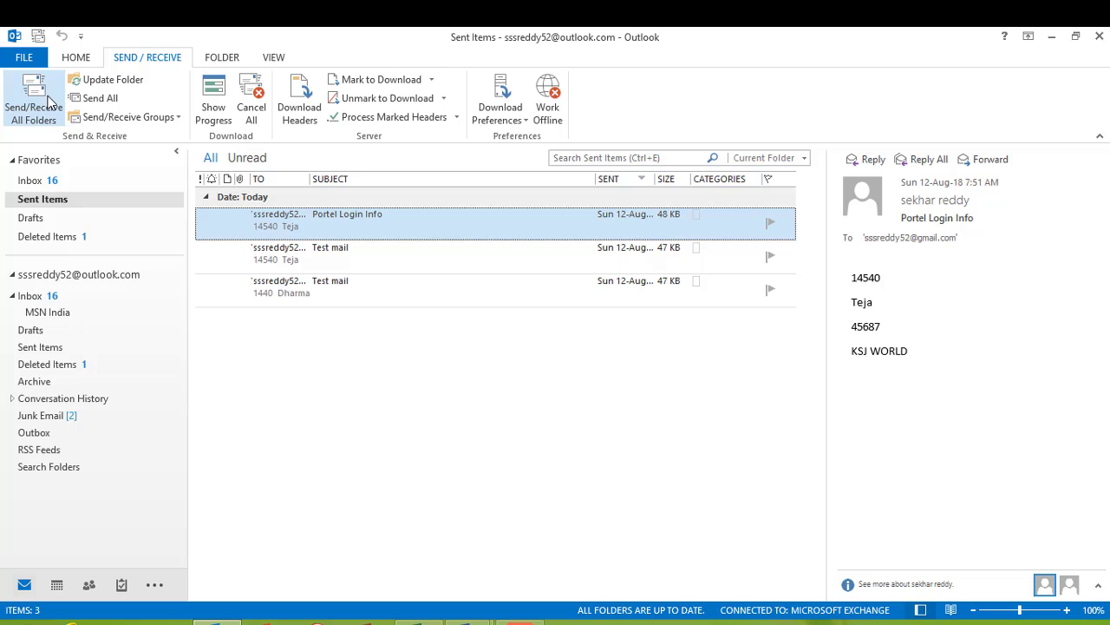
left_click(49, 102)
left_click(48, 102)
left_click(49, 102)
left_click(49, 102)
left_click(48, 102)
double_click(346, 218)
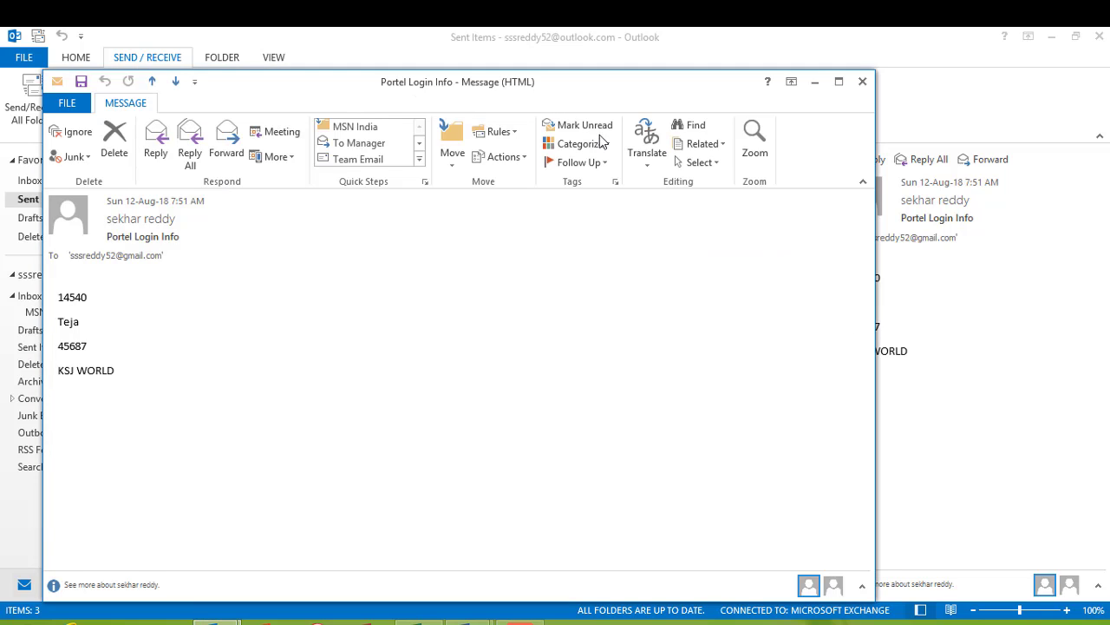
left_click(863, 82)
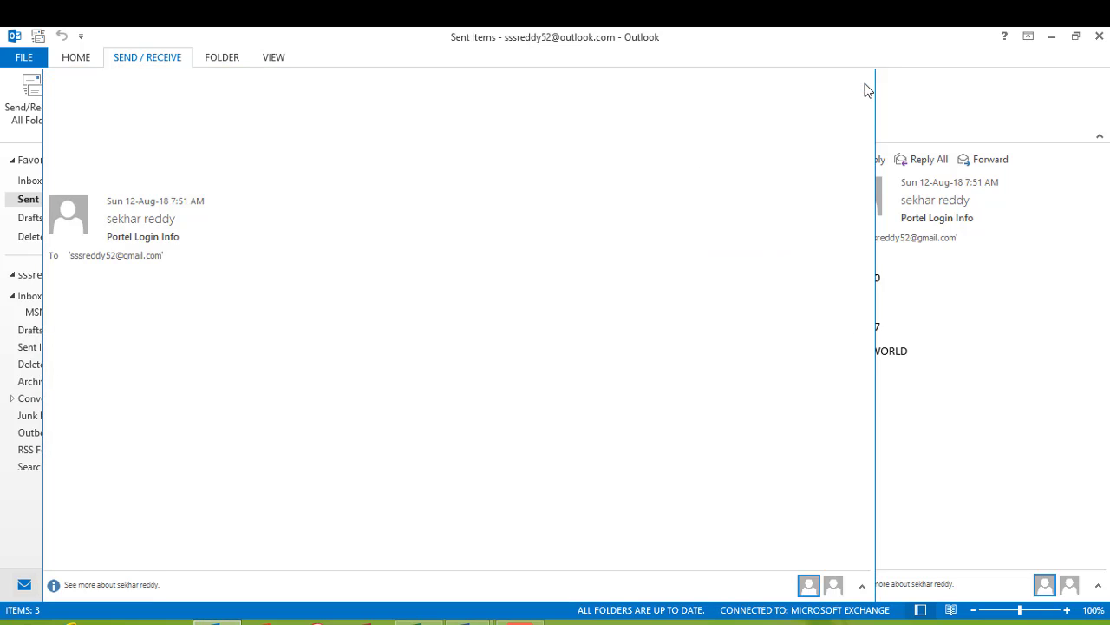